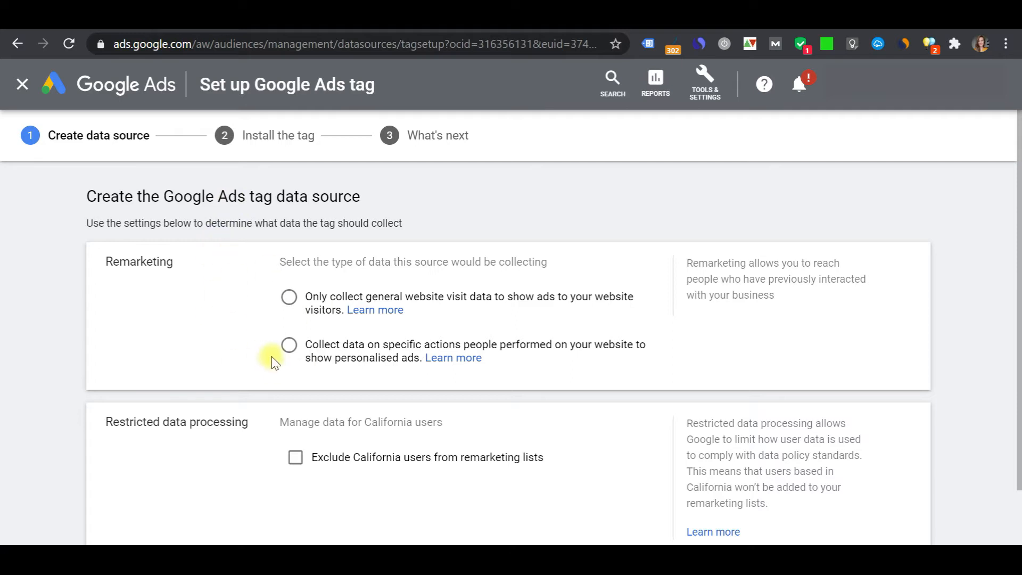
Set the data source to collect only general website visit data, exclude California users from remarketing lists, and continue
left_click(311, 315)
scroll(314, 418, "down", 3)
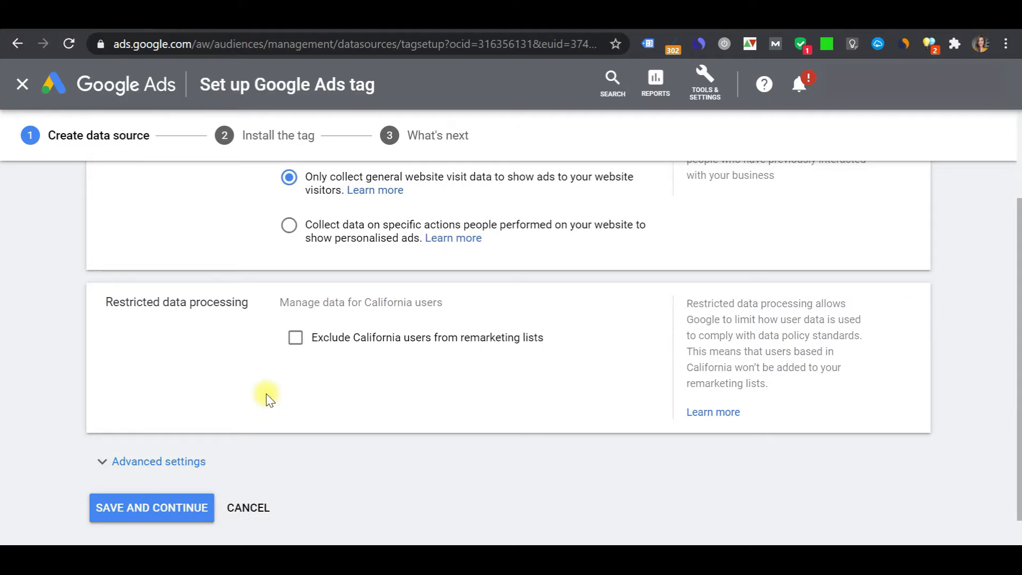
left_click(364, 346)
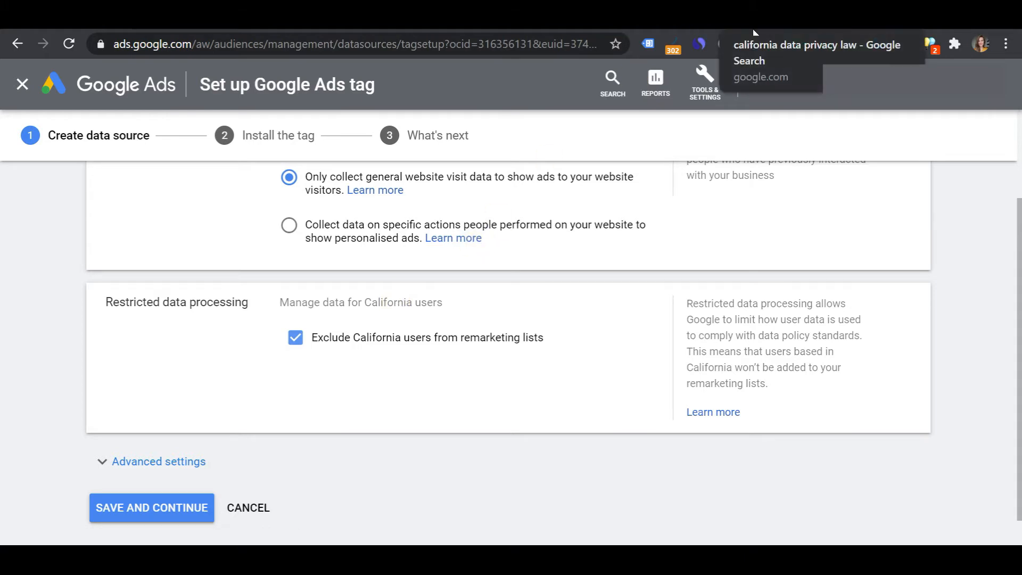
scroll(249, 349, "down", 1)
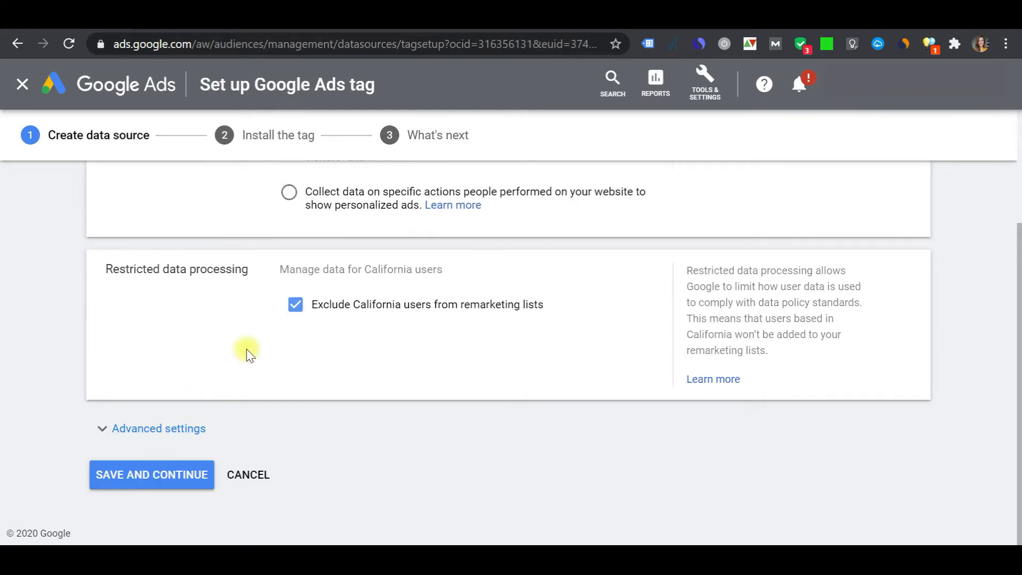
left_click(195, 476)
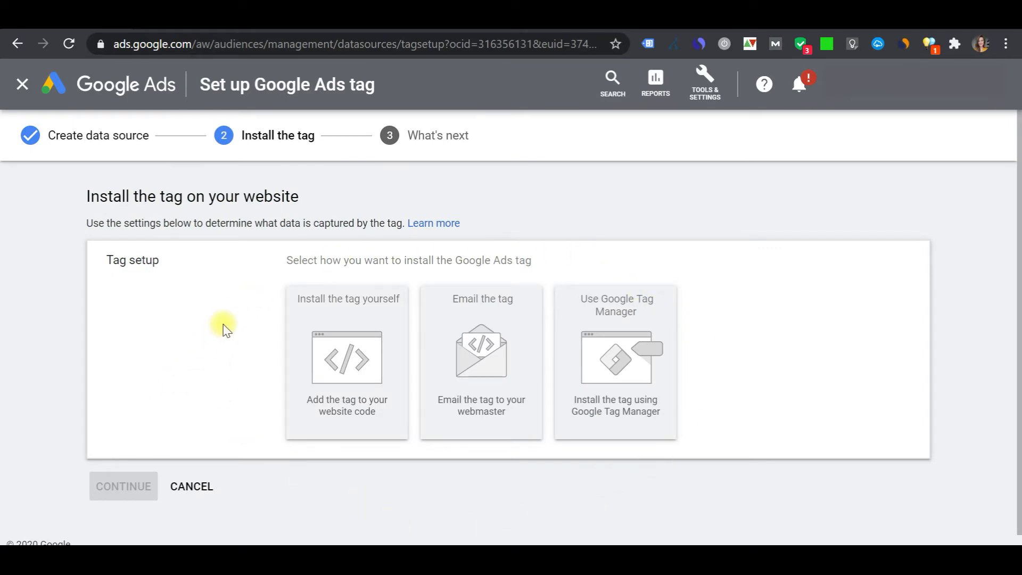
Choose to install the tag using Google Tag Manager and expand the detailed instructions
left_click(605, 345)
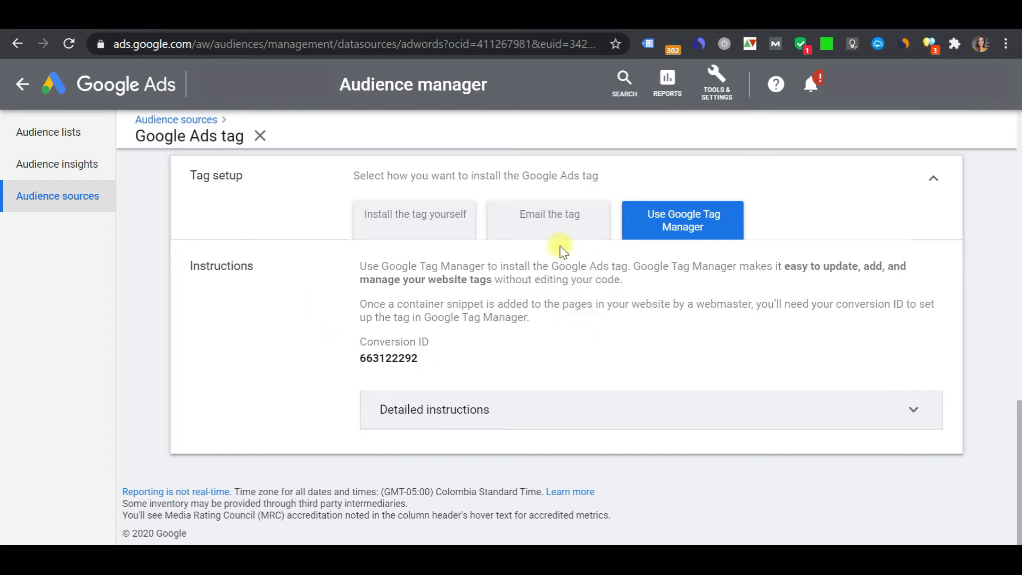
left_click(584, 412)
scroll(579, 410, "down", 4)
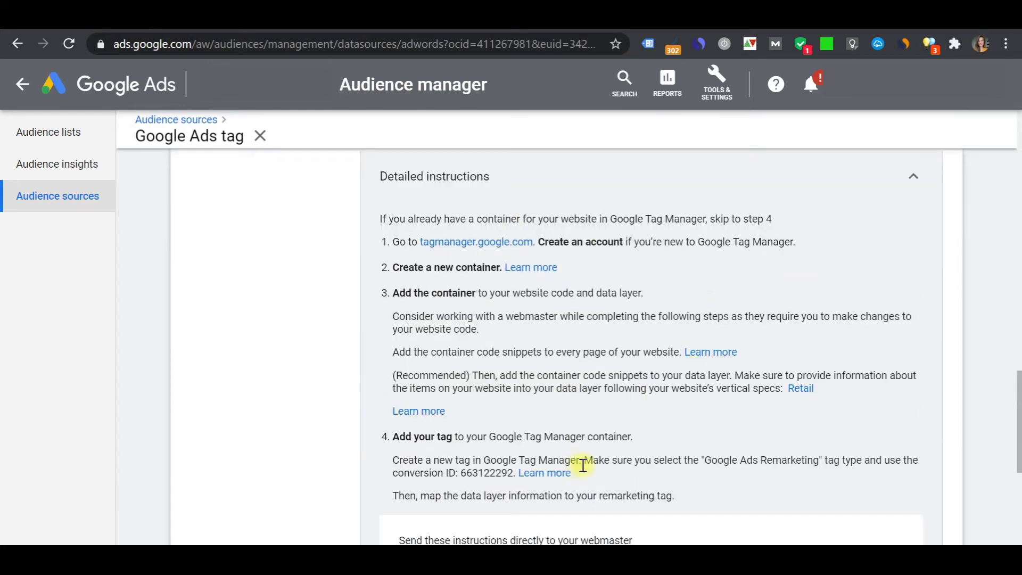
scroll(342, 338, "up", 4)
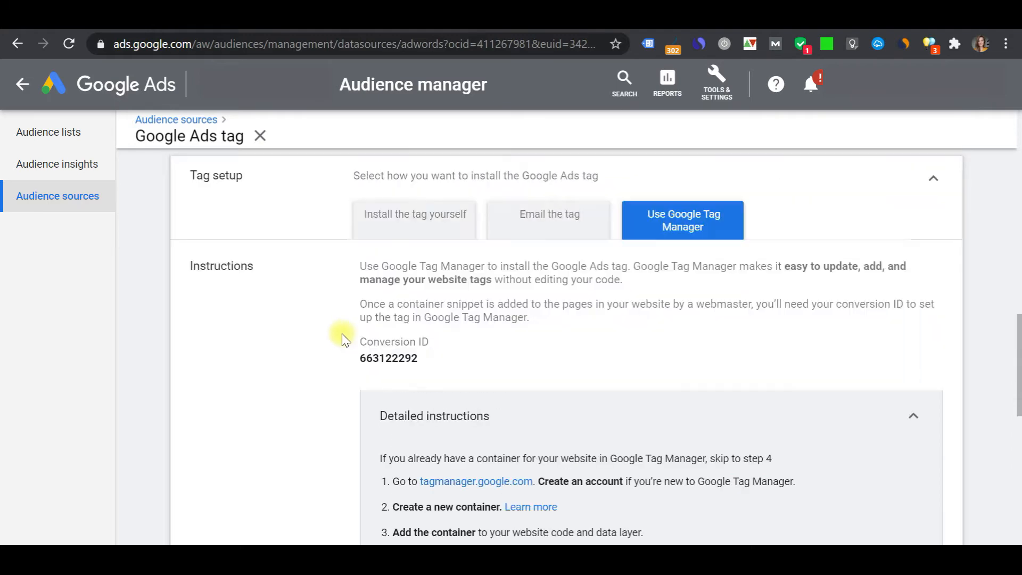
Copy the conversion ID 663122292
double_click(394, 358)
right_click(394, 361)
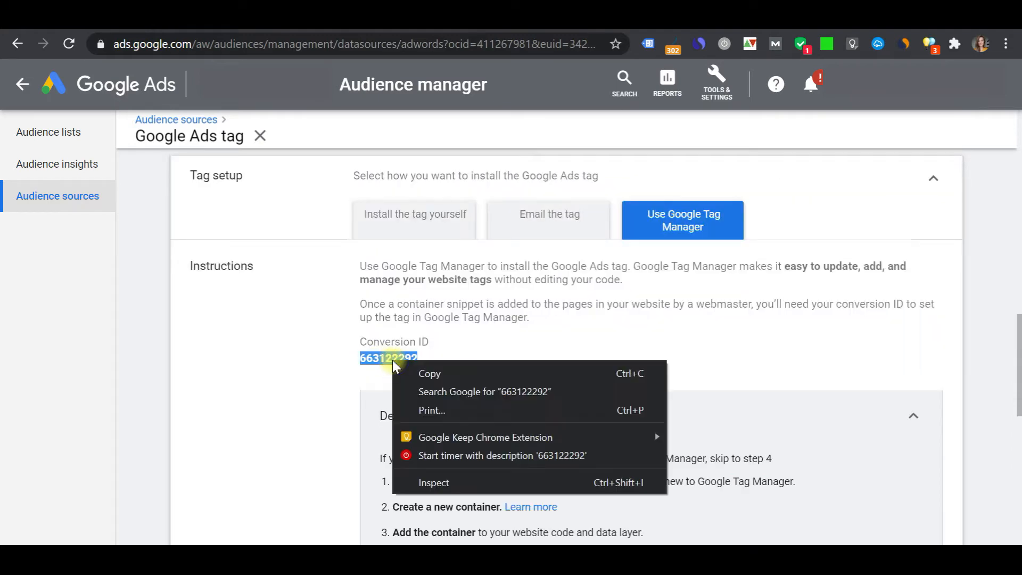
left_click(475, 368)
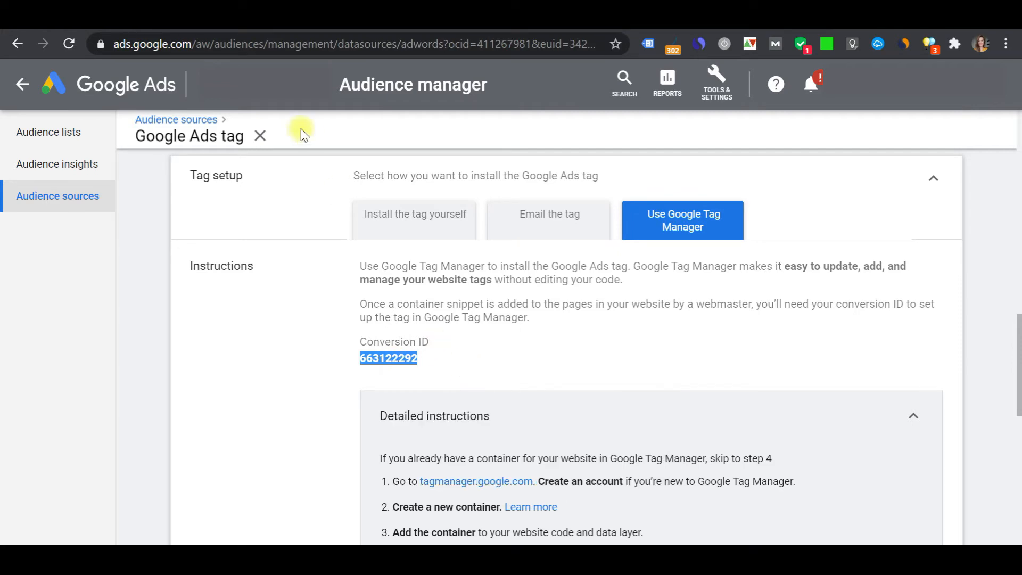
Switch to the Tag Manager tab, add a new tag, and name it "Google Ads remarketing tag"
left_click(223, 26)
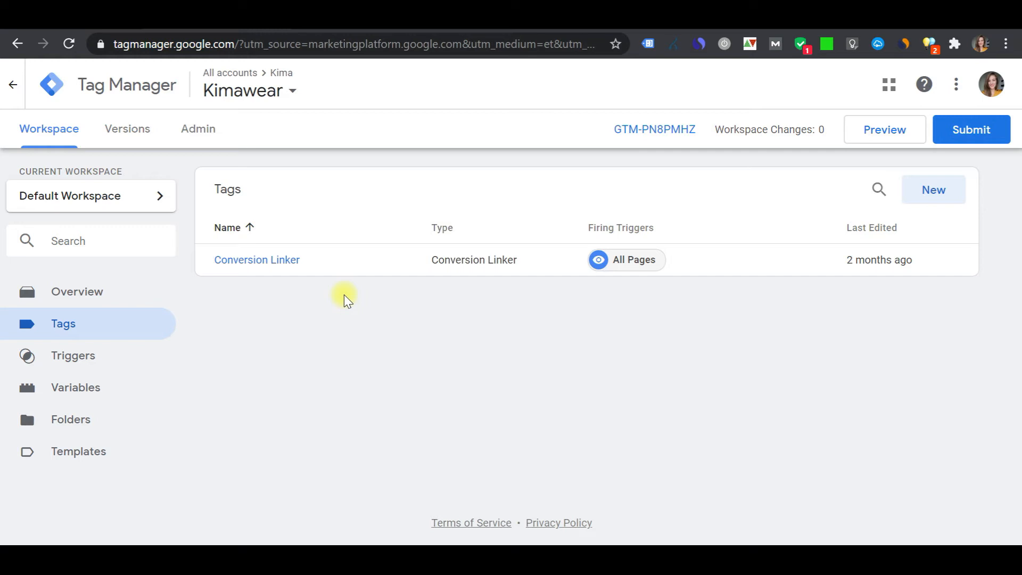
left_click(77, 294)
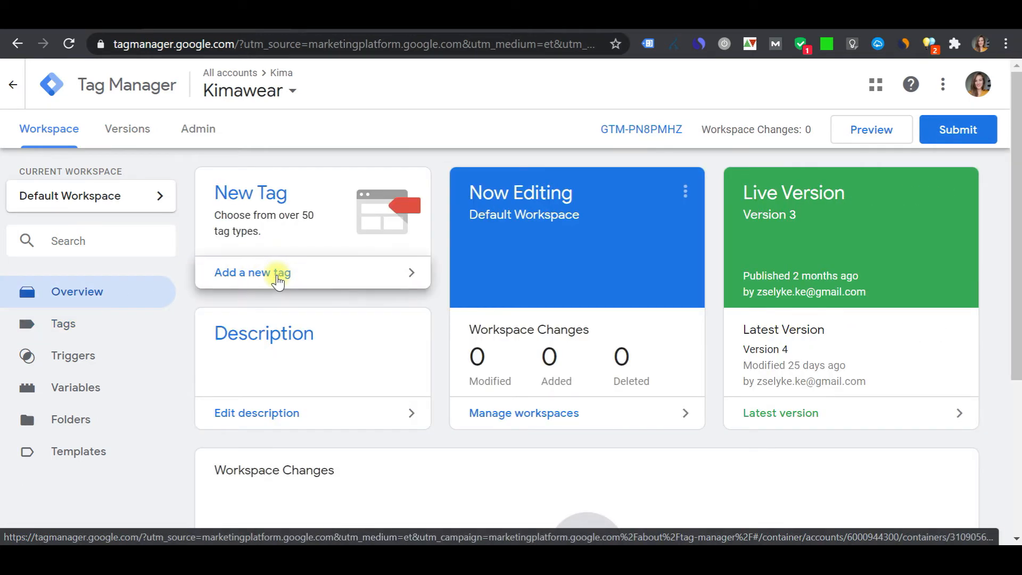
left_click(276, 280)
left_click(239, 84)
triple_click(239, 84)
type("G")
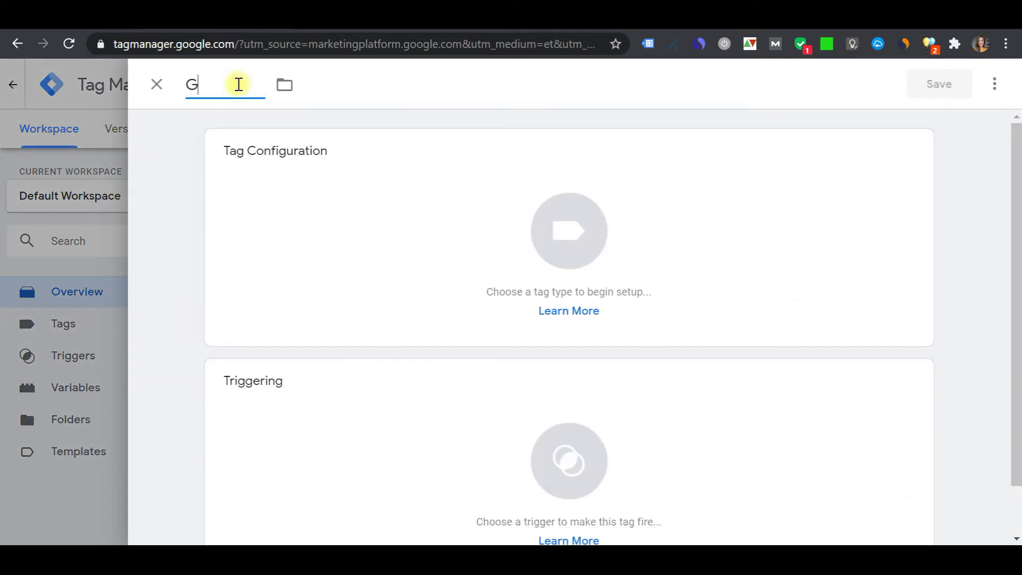
type("oogle Ads ")
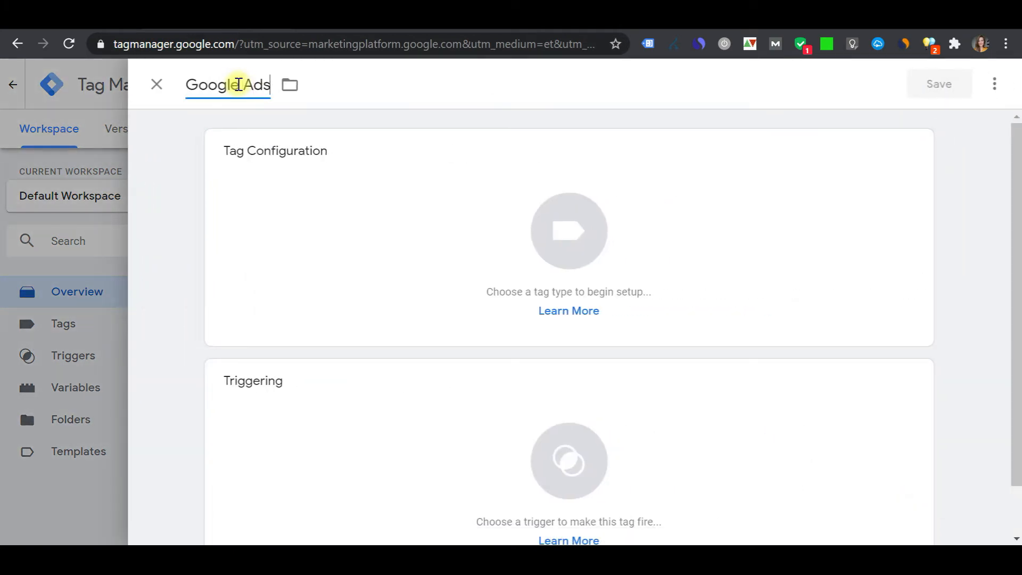
type("remarketi")
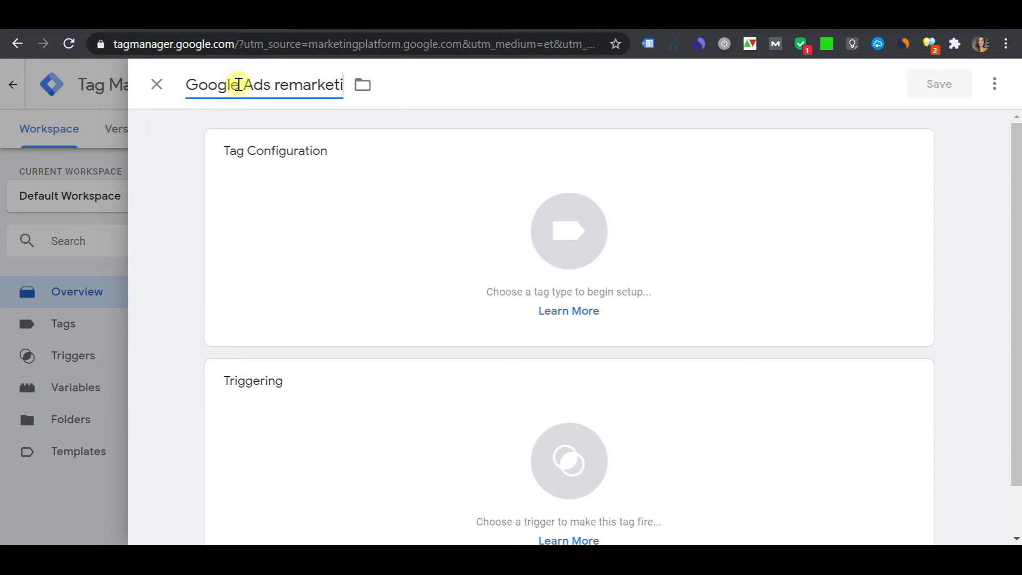
type("ng tag")
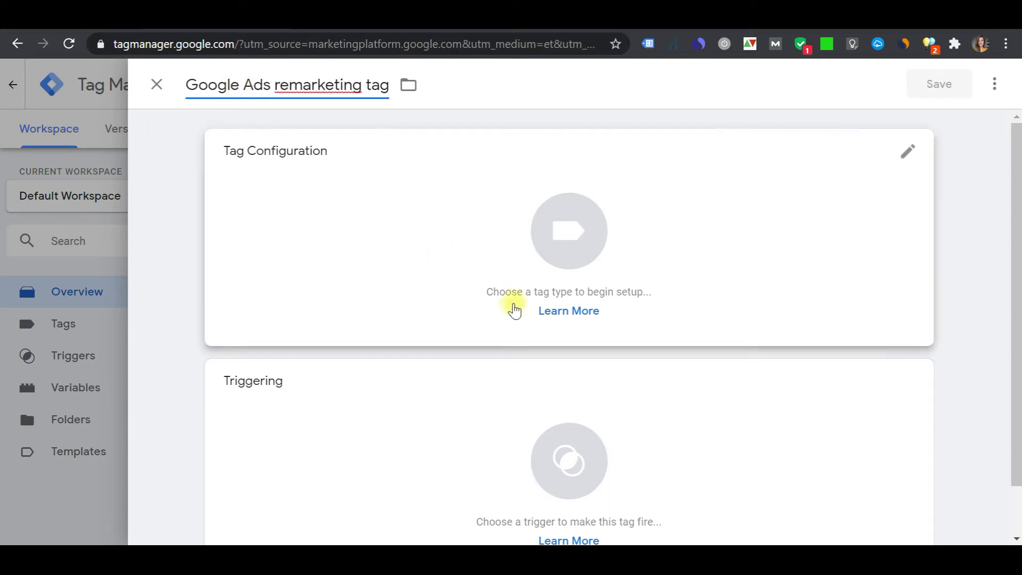
Set the tag type to Google Ads Remarketing and paste the conversion ID into its field
left_click(520, 259)
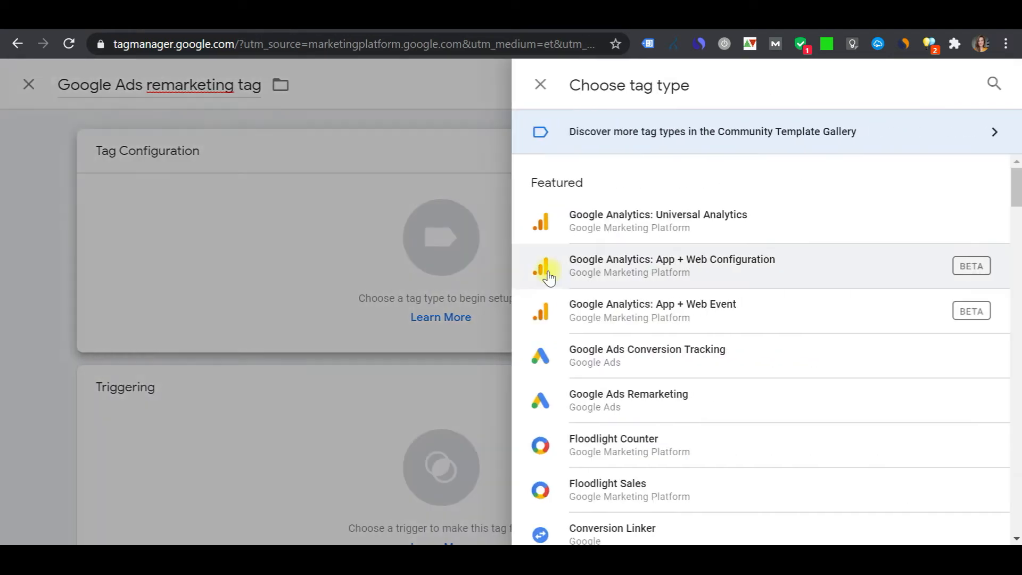
left_click(687, 398)
left_click(335, 313)
right_click(338, 313)
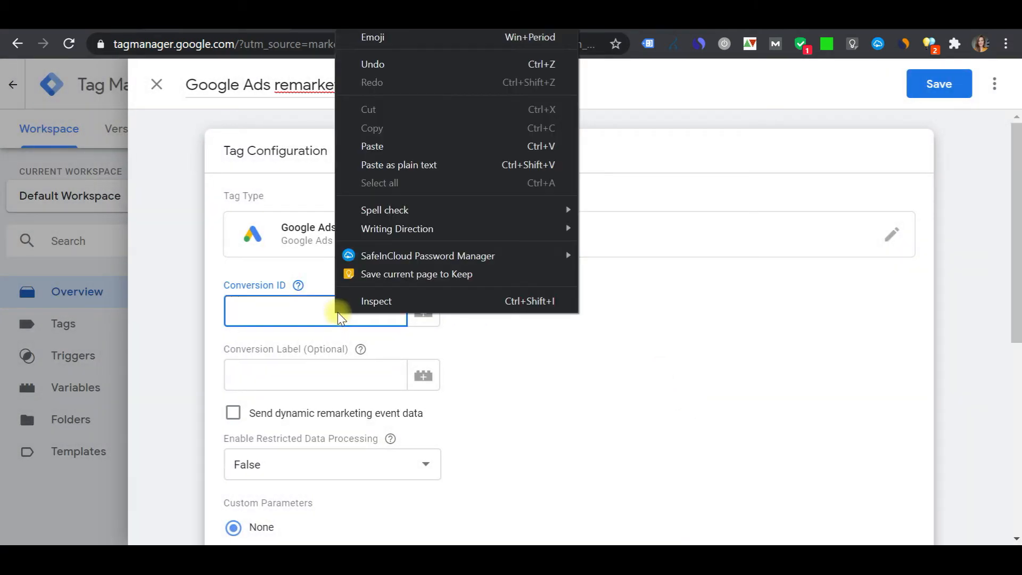
left_click(399, 165)
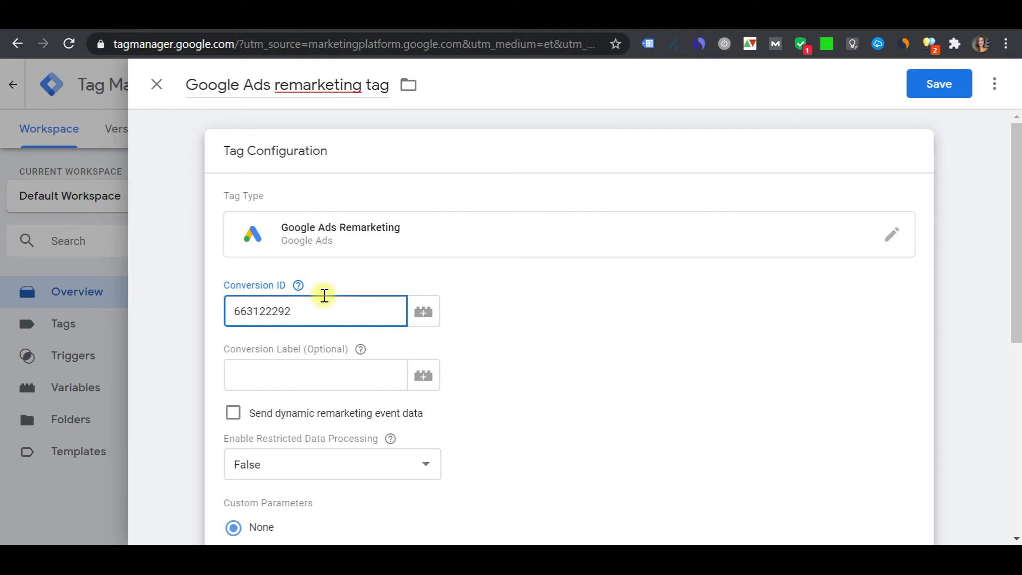
Set the tag's firing trigger to All Pages and save the tag
left_click(541, 401)
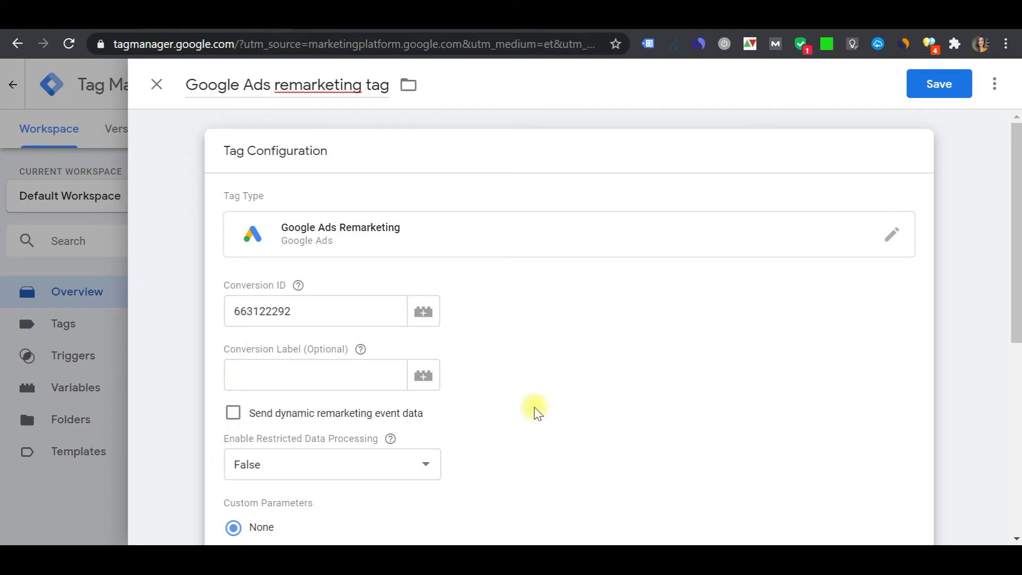
scroll(536, 412, "down", 1)
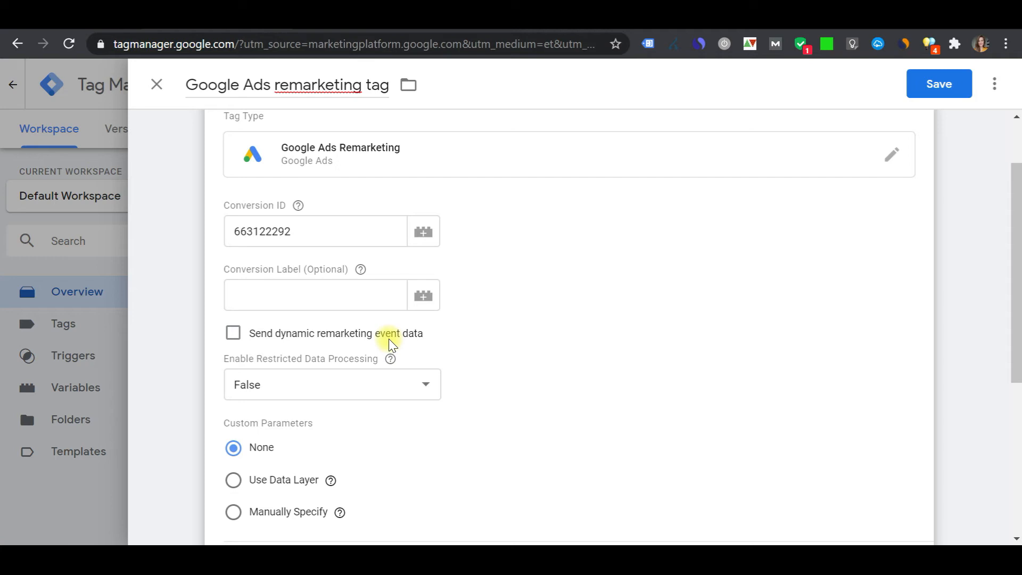
scroll(324, 335, "down", 3)
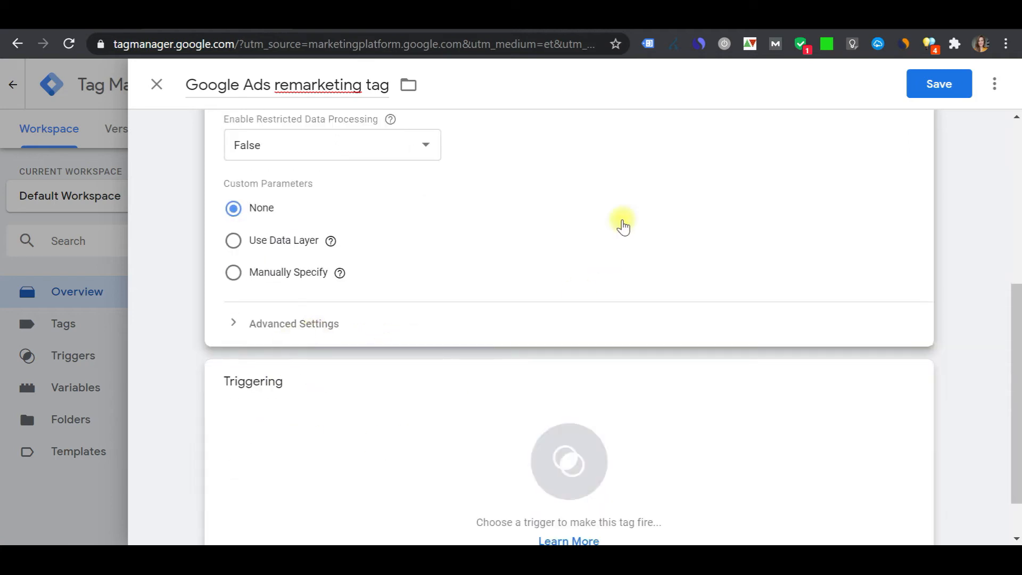
left_click(292, 369)
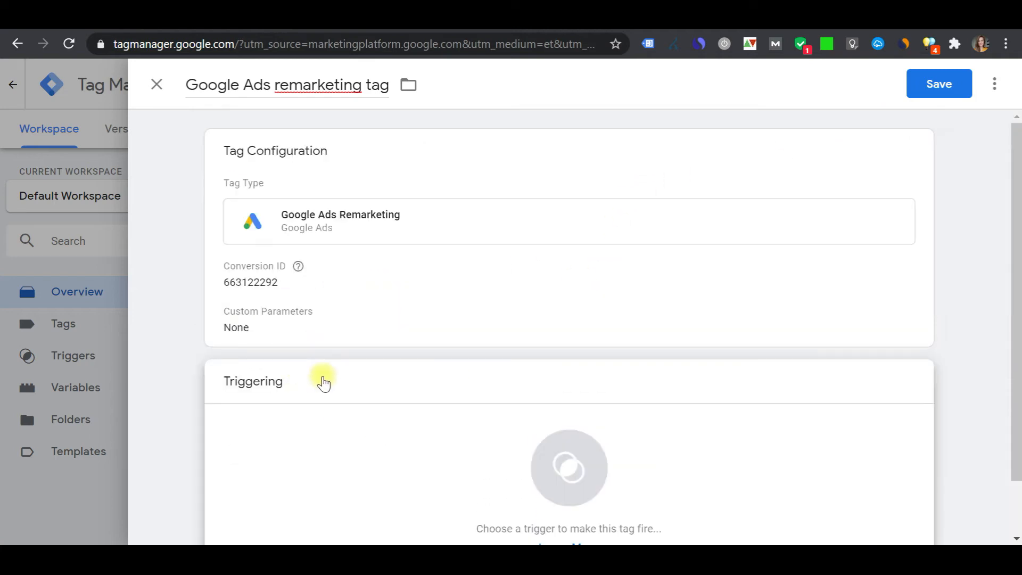
scroll(251, 400, "down", 2)
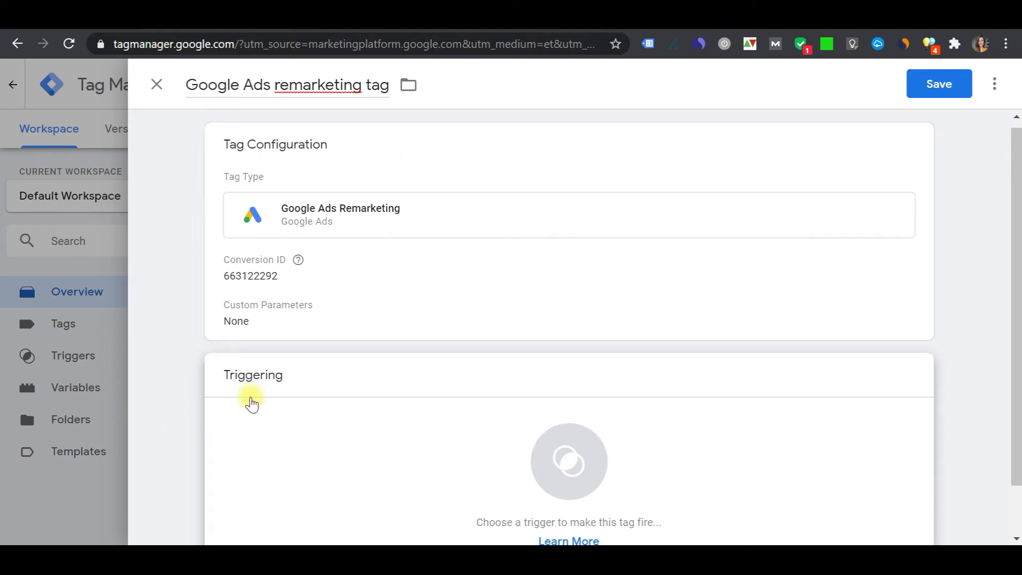
left_click(594, 438)
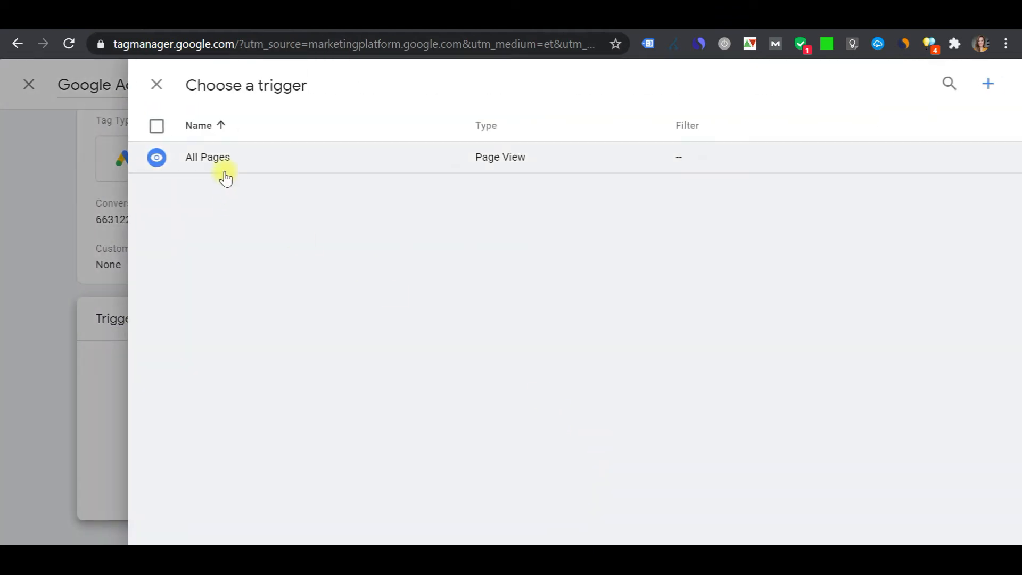
left_click(226, 171)
left_click(728, 367)
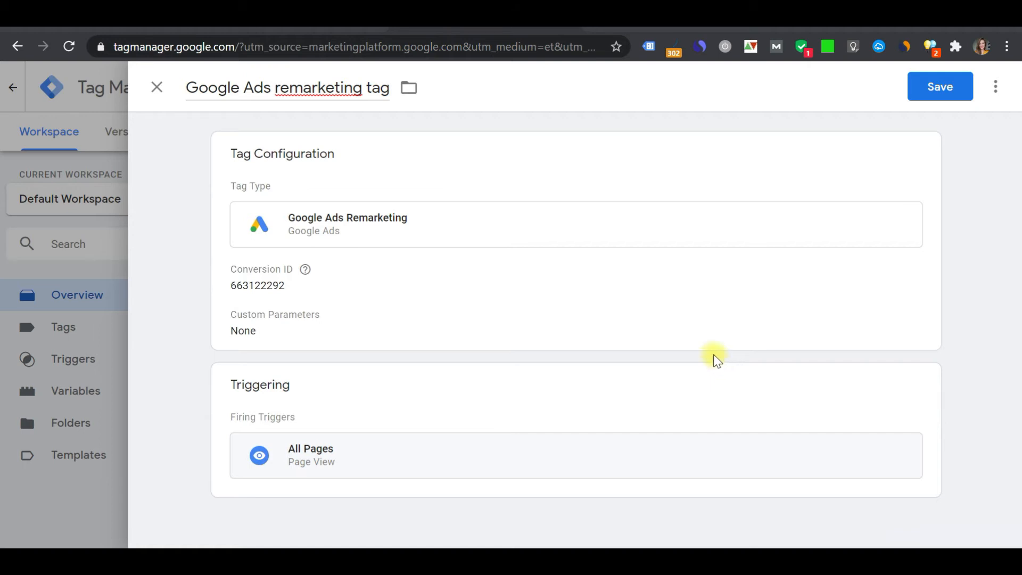
left_click(941, 87)
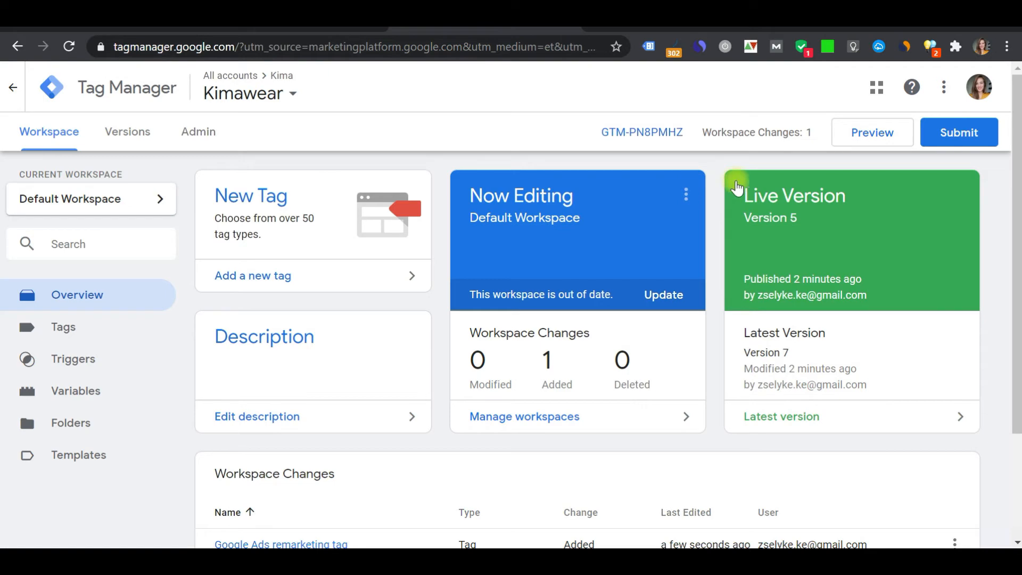
Enter preview mode and reload the kimawear.com site to inspect the fired tags in the debug pane
left_click(894, 139)
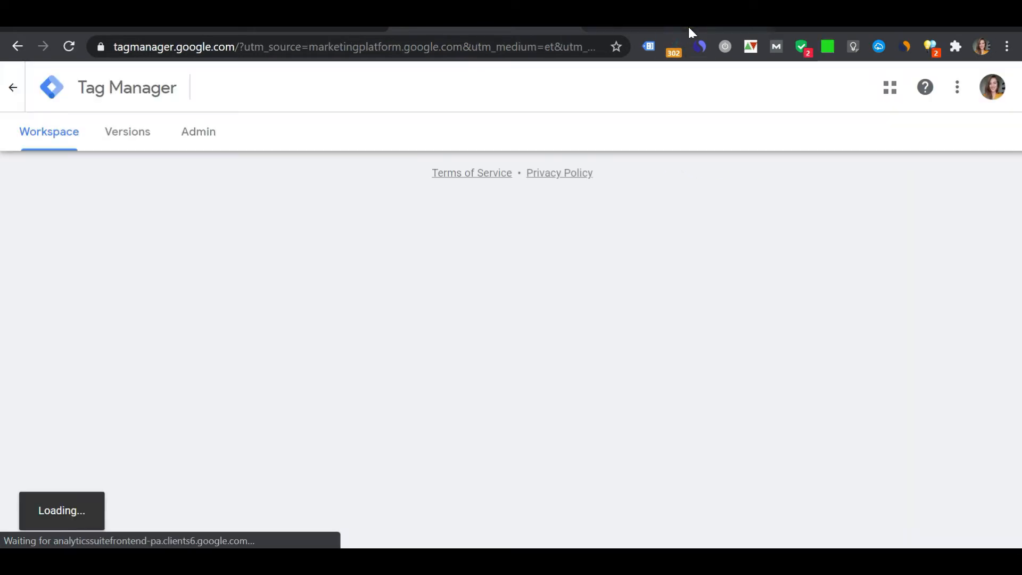
left_click(690, 32)
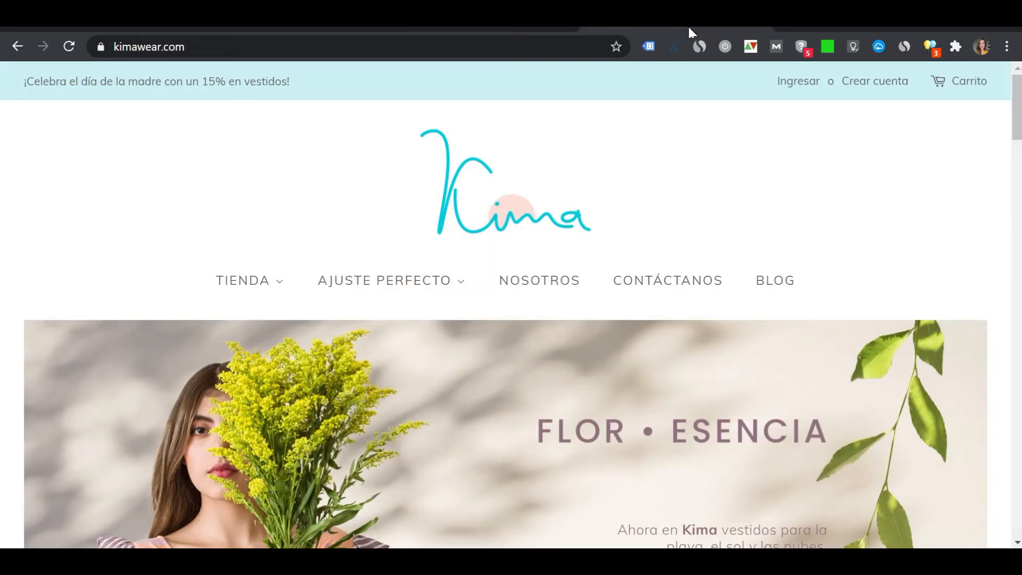
left_click(73, 53)
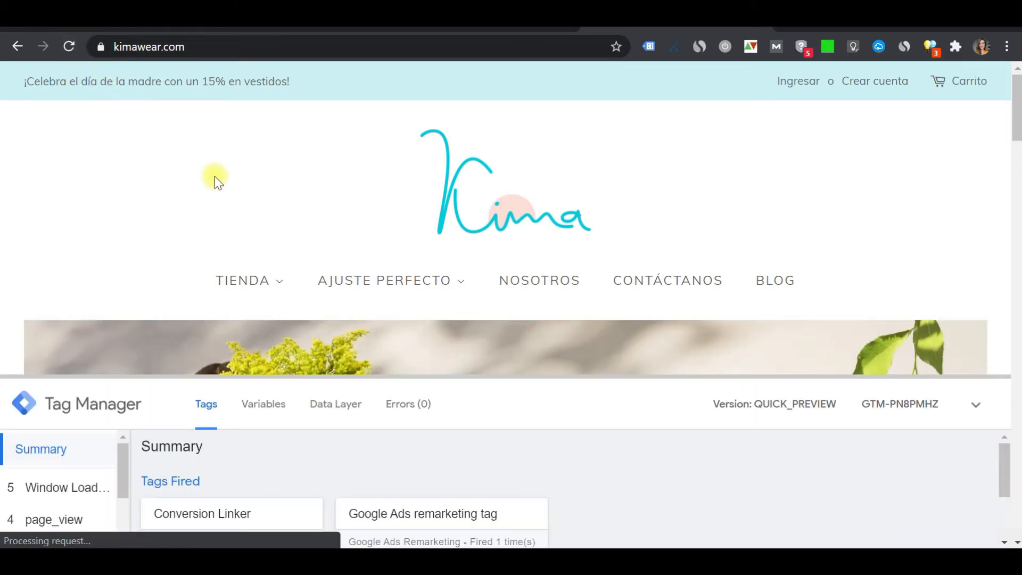
scroll(388, 213, "down", 2)
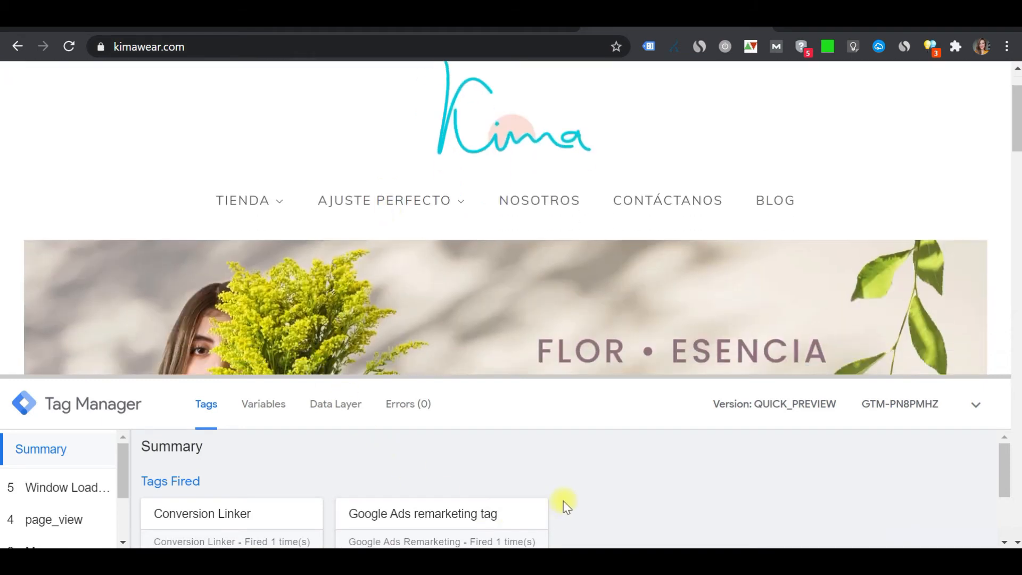
scroll(563, 501, "down", 2)
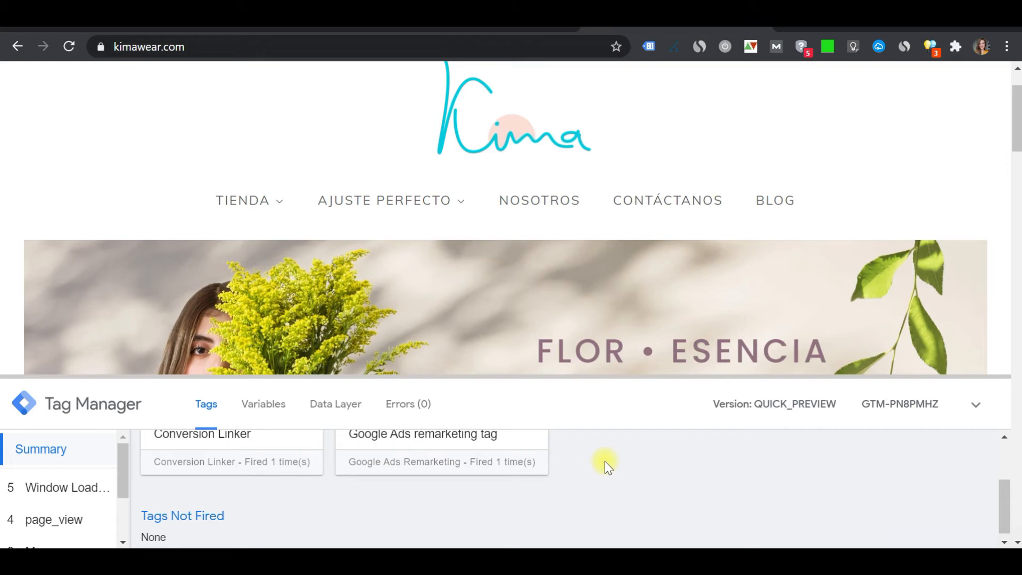
Visit the Nosotros and Blog pages to inspect fired tags, and return to the Tag Manager tab
left_click(529, 201)
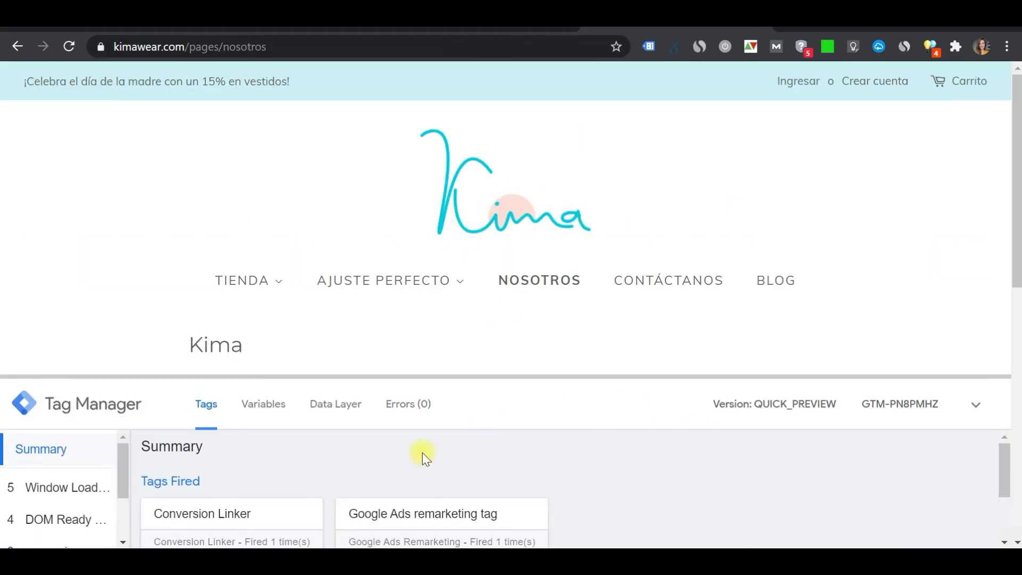
left_click(781, 278)
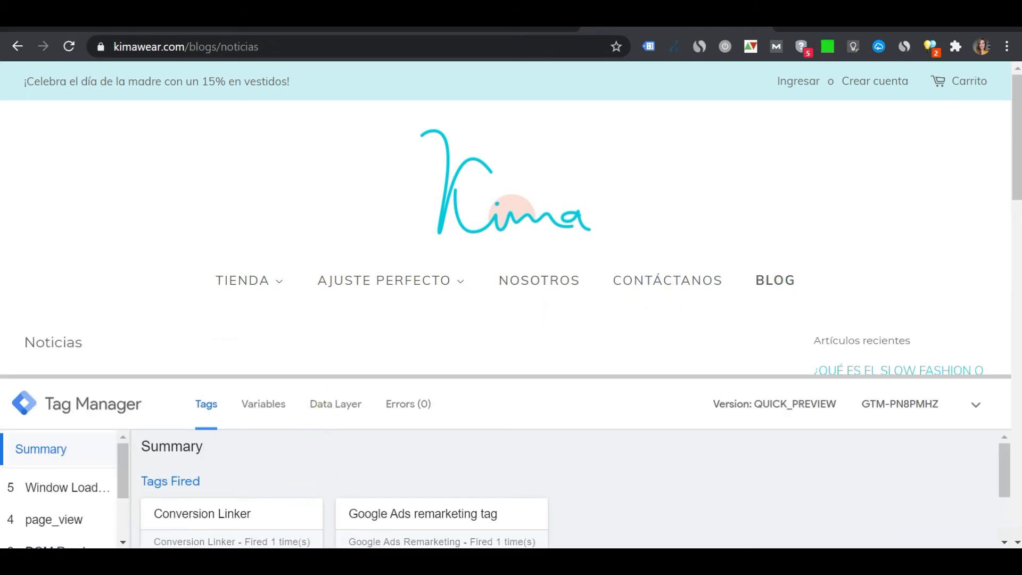
left_click_drag(1004, 460, 998, 478)
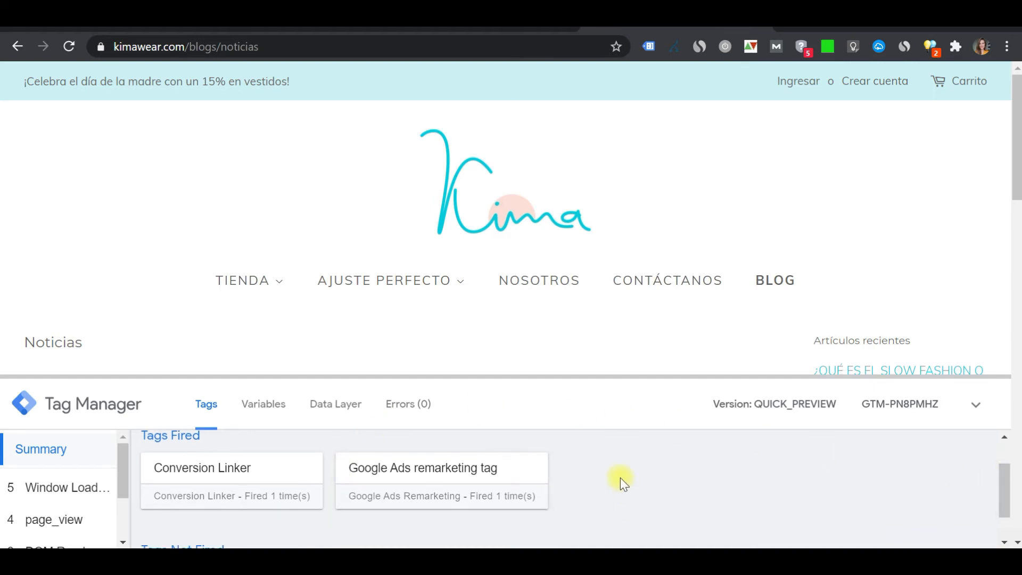
left_click(495, 30)
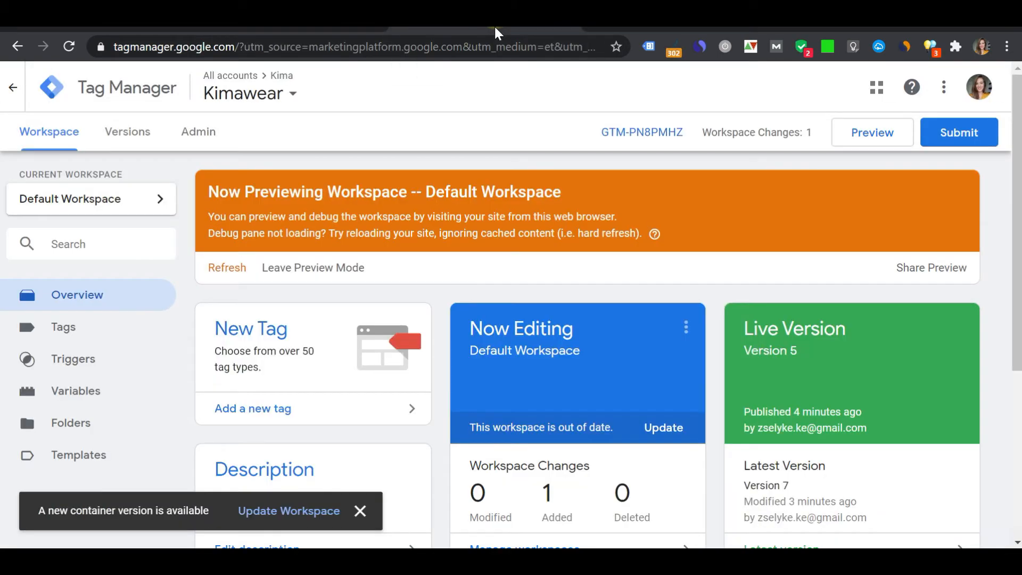
Leave preview mode and publish the workspace as version "google ads remarketing" with the description "tag installation"
left_click(344, 267)
left_click(651, 254)
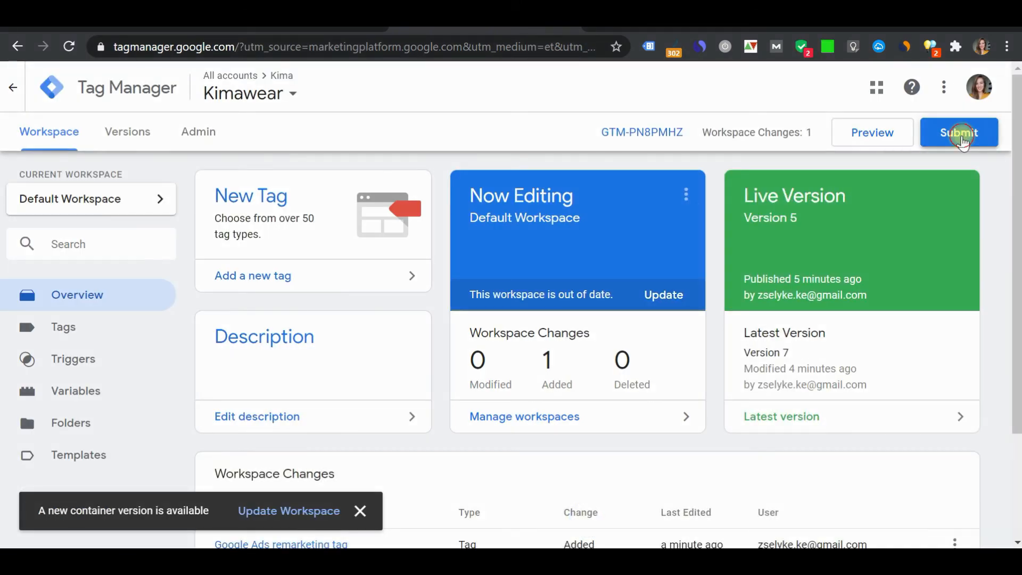
left_click(960, 135)
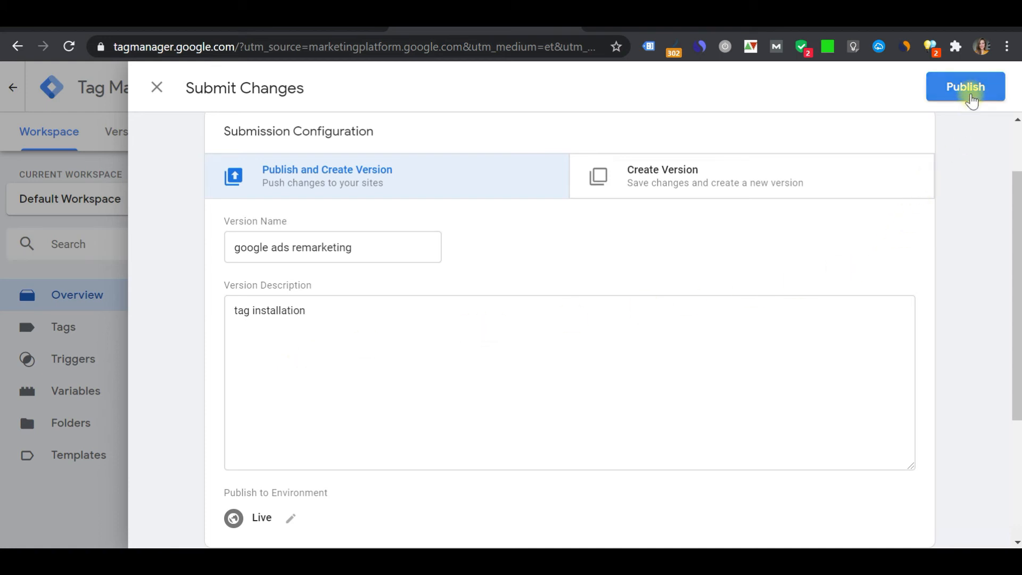
left_click(971, 100)
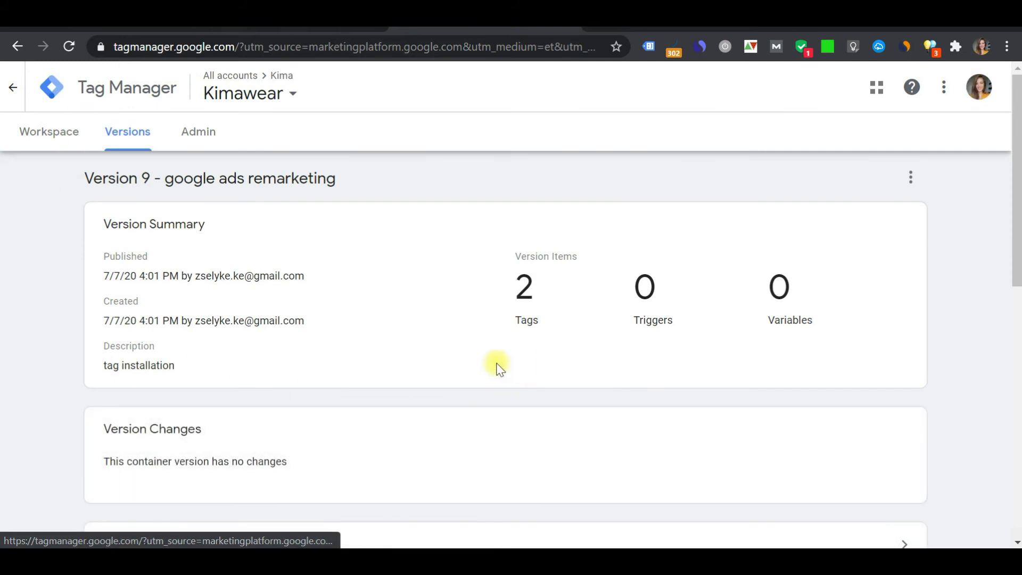
Switch to the kimawear.com blog tab, enable Tag Assistant, reload the page and open its tag analysis
left_click(644, 28)
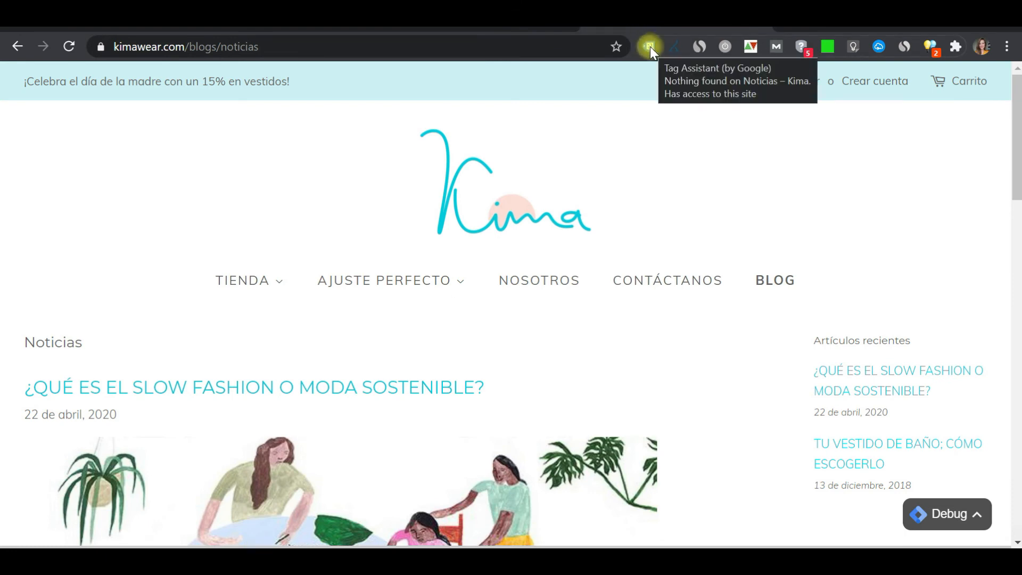
left_click(650, 46)
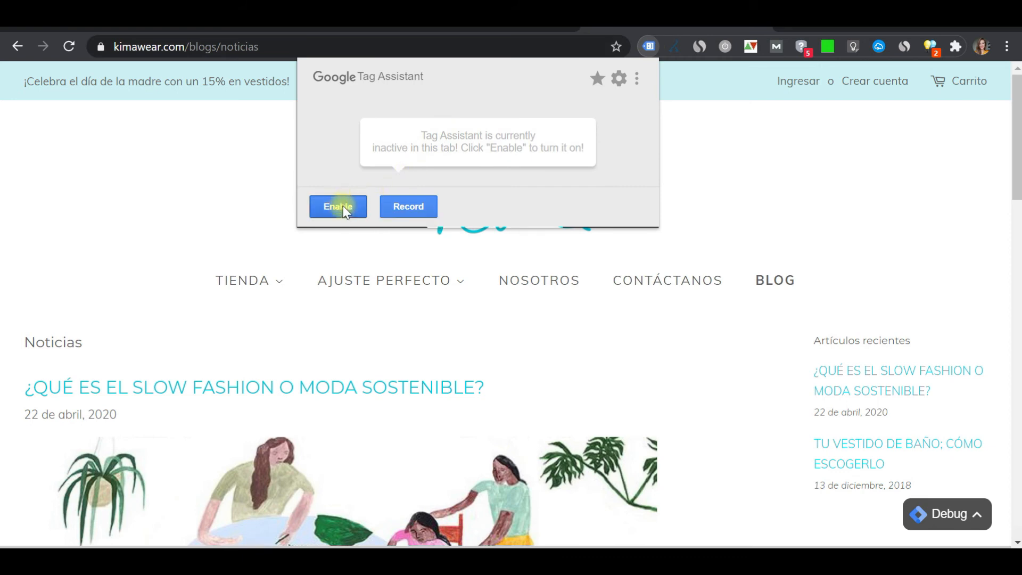
left_click(342, 207)
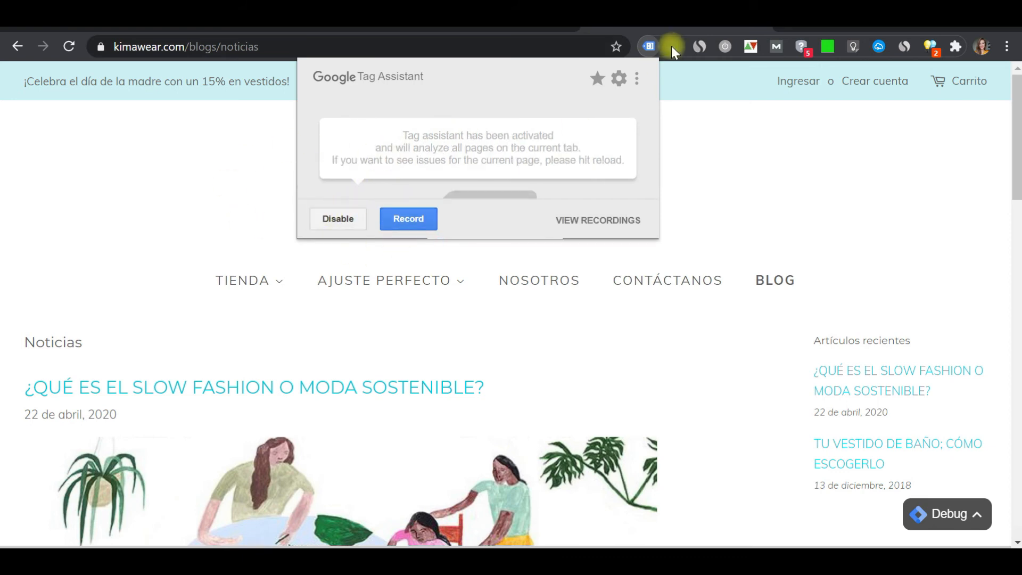
left_click(215, 196)
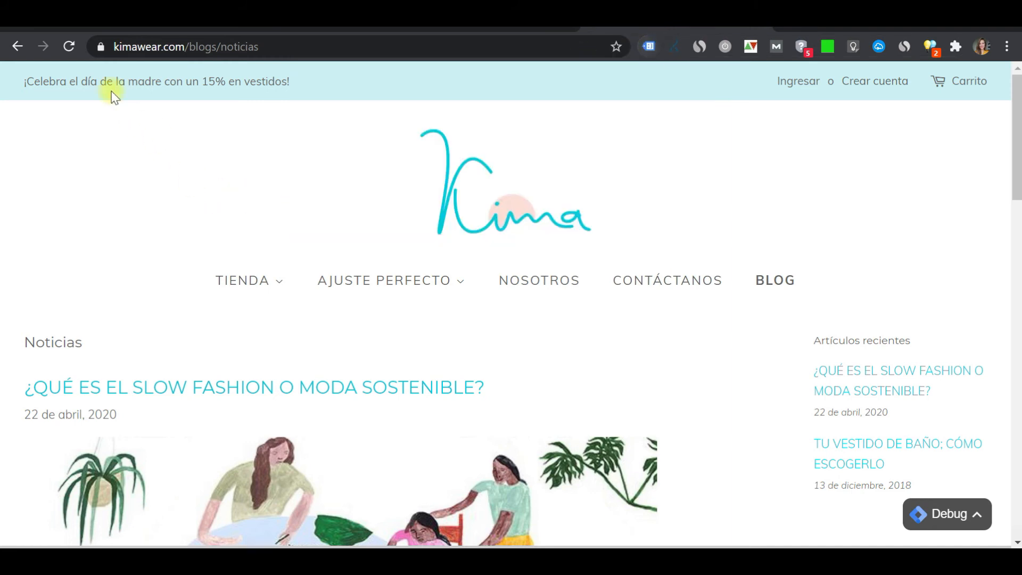
left_click(75, 45)
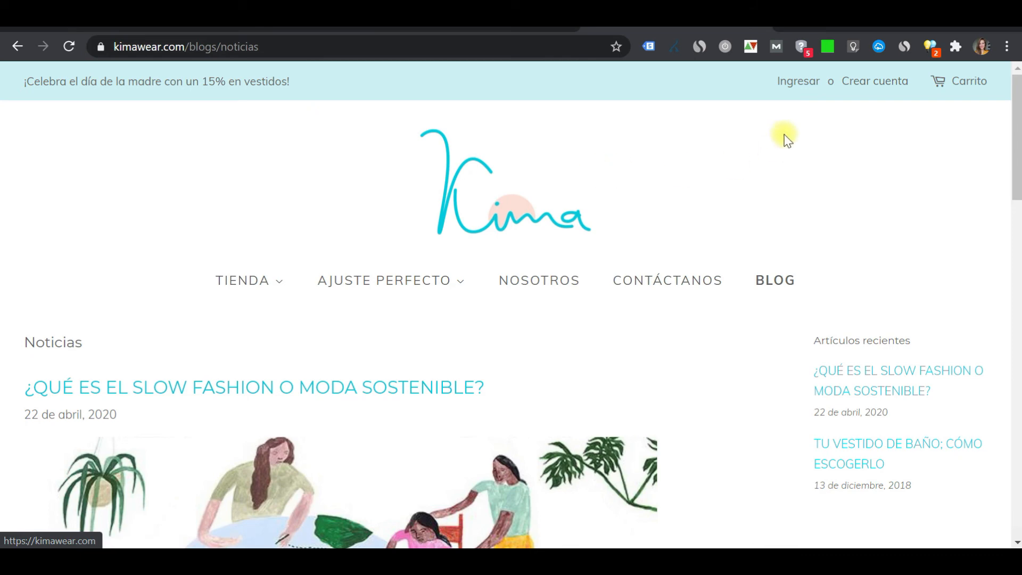
left_click(651, 46)
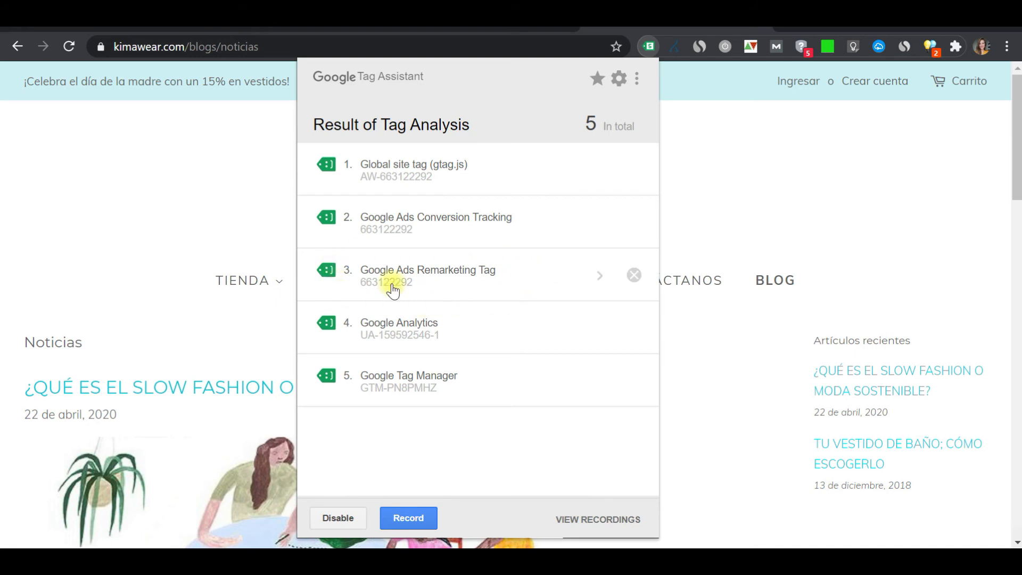
Go to the Nosotros page and open Tag Assistant to check which tags fire there
left_click(79, 190)
left_click(533, 288)
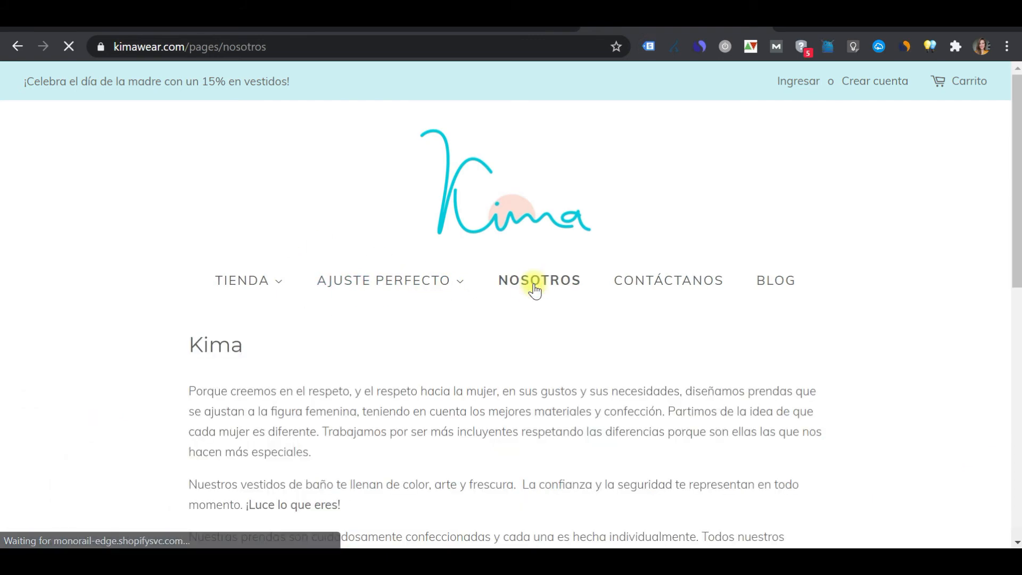
left_click(652, 49)
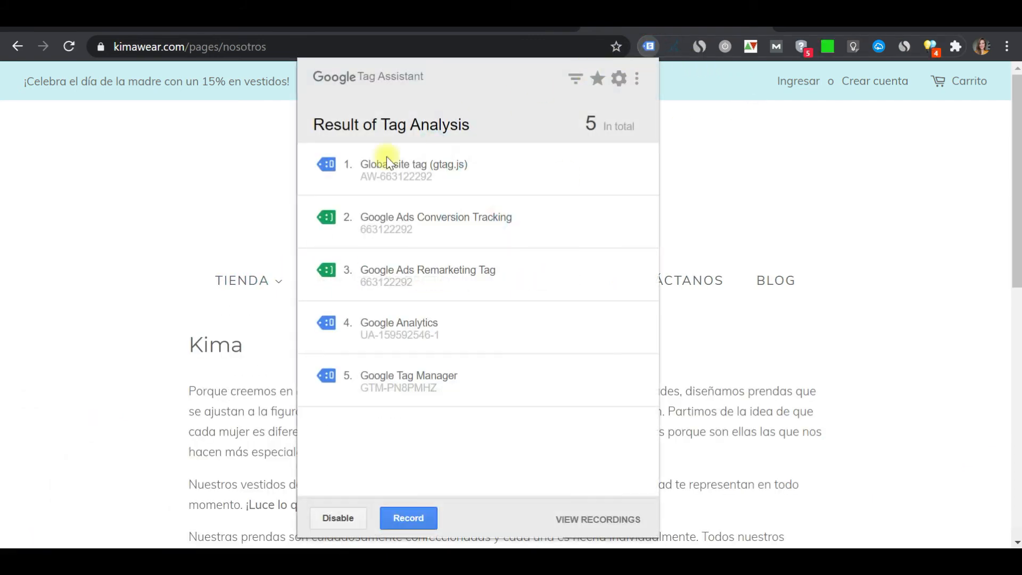